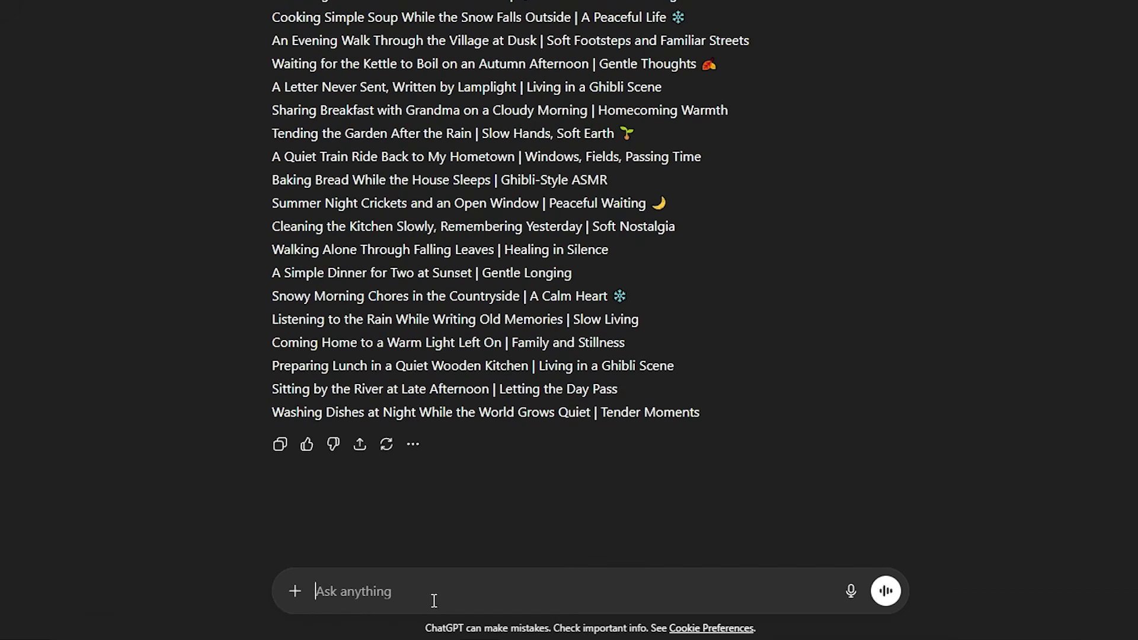
# Step: Ask ChatGPT for a long, cozy Ghibli-inspired story on "Returning to the Old House for Summer | Quiet Rooms and Warm Light"
pyautogui.hotkey('ctrl', 'v')
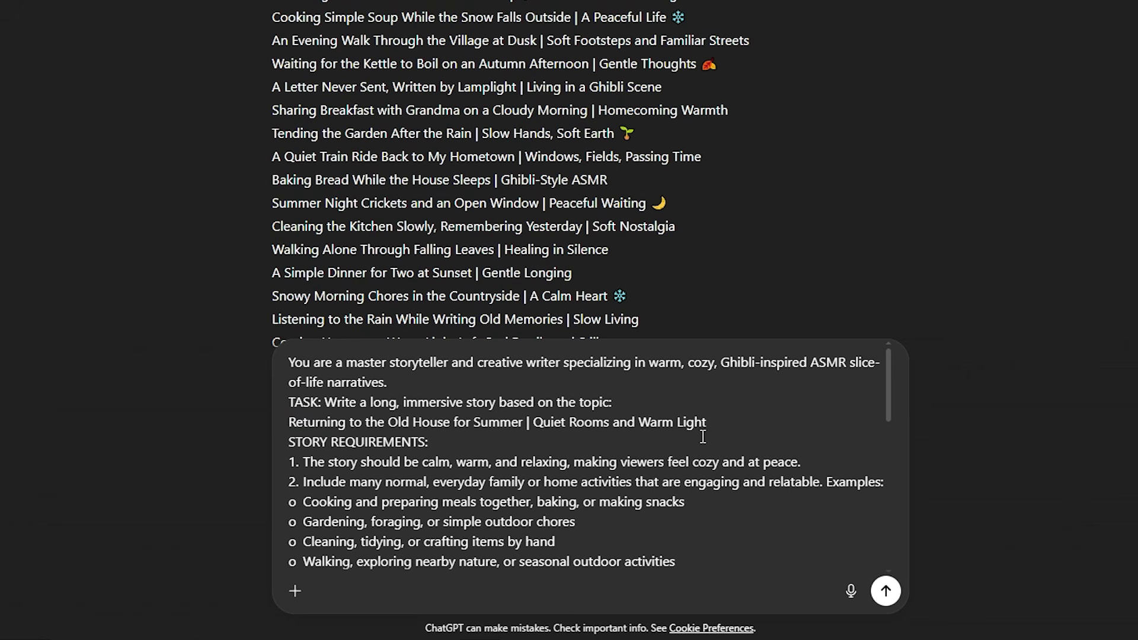
pyautogui.click(886, 593)
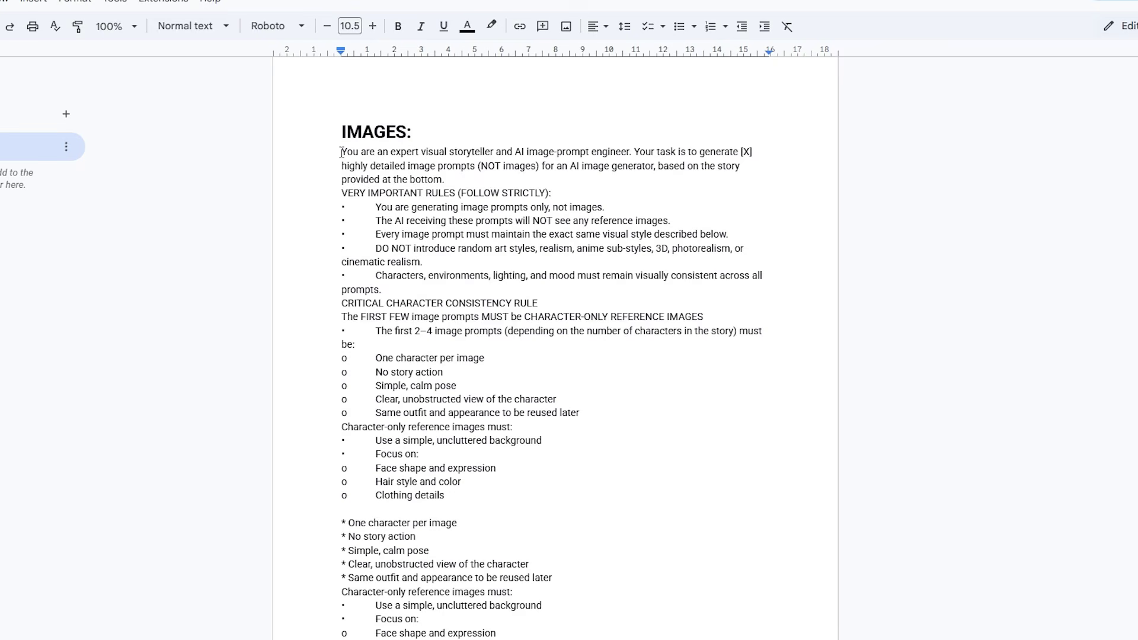
# Step: Submit the copied IMAGES prompt template with the count set to 30 and the generated story as input, and review the image prompts
pyautogui.moveTo(341, 152); pyautogui.dragTo(597, 600)
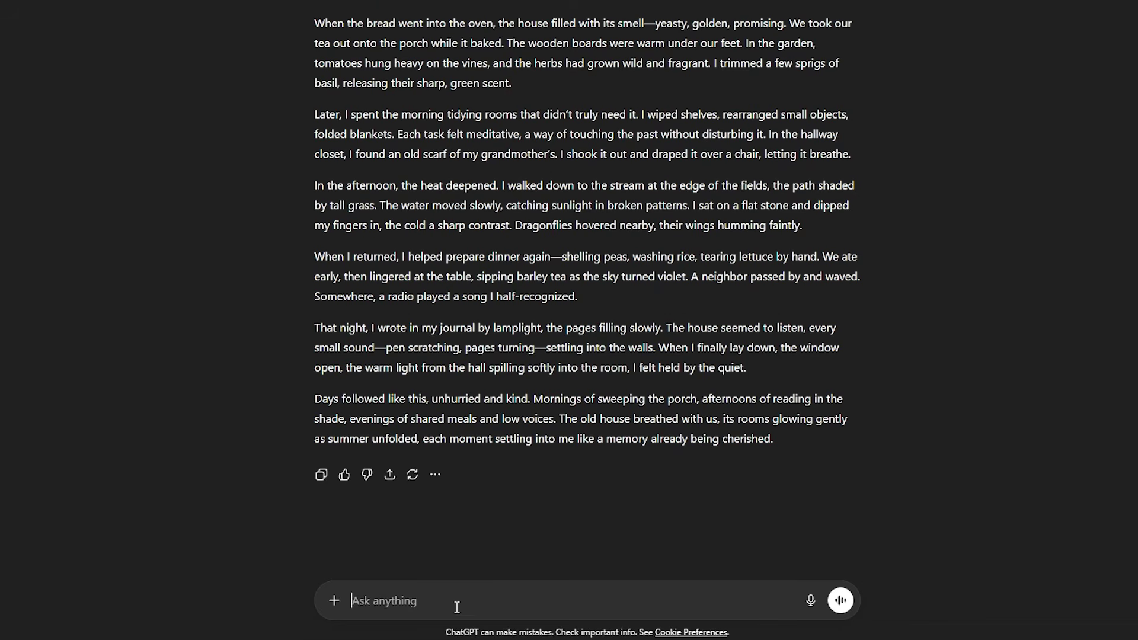
pyautogui.hotkey('ctrl', 'v')
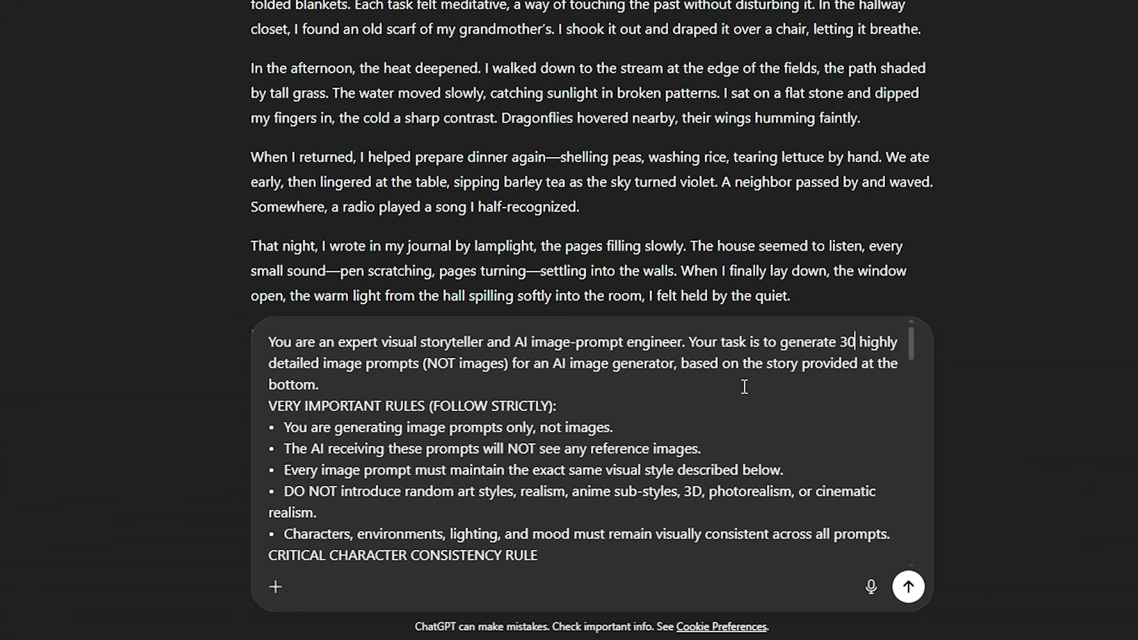
pyautogui.scroll(-20, 720, 457)
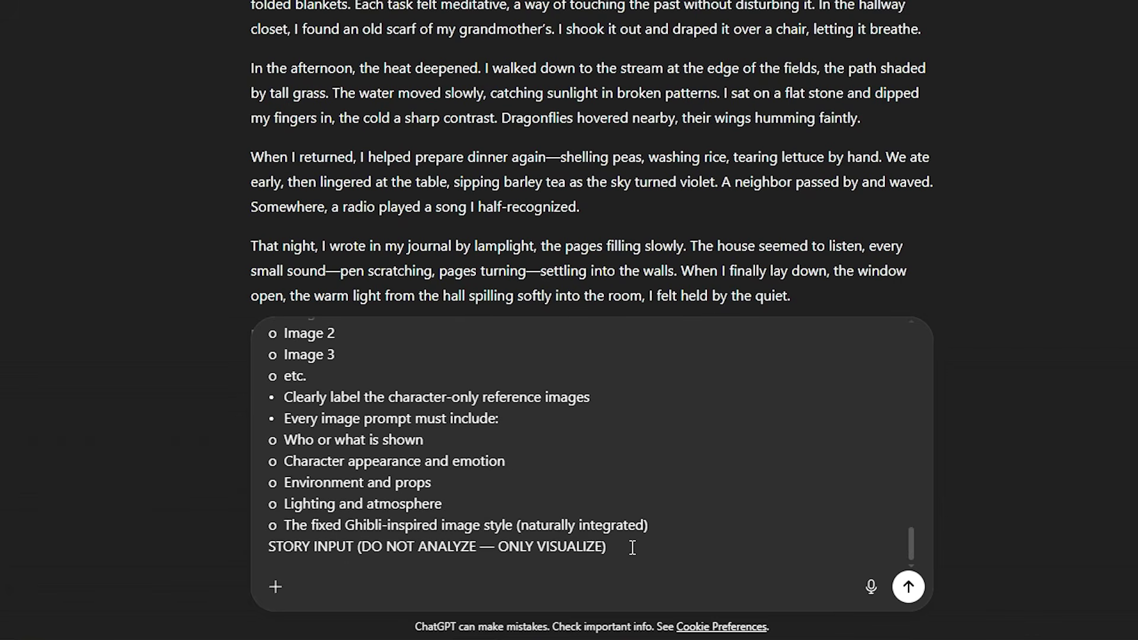
pyautogui.hotkey('ctrl', 'v')
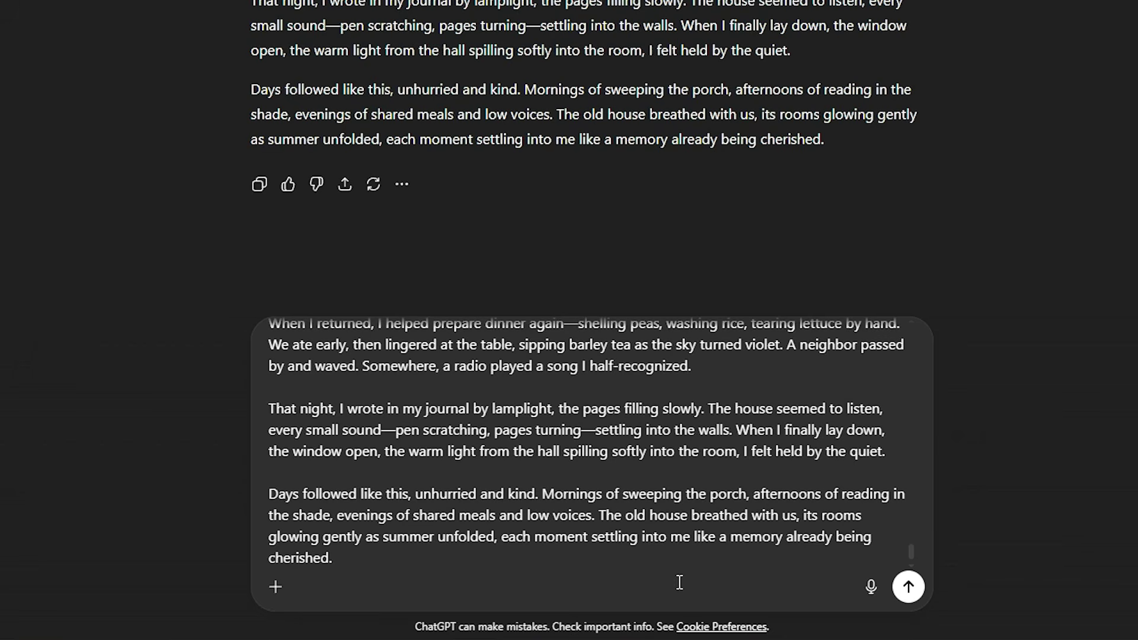
pyautogui.click(910, 588)
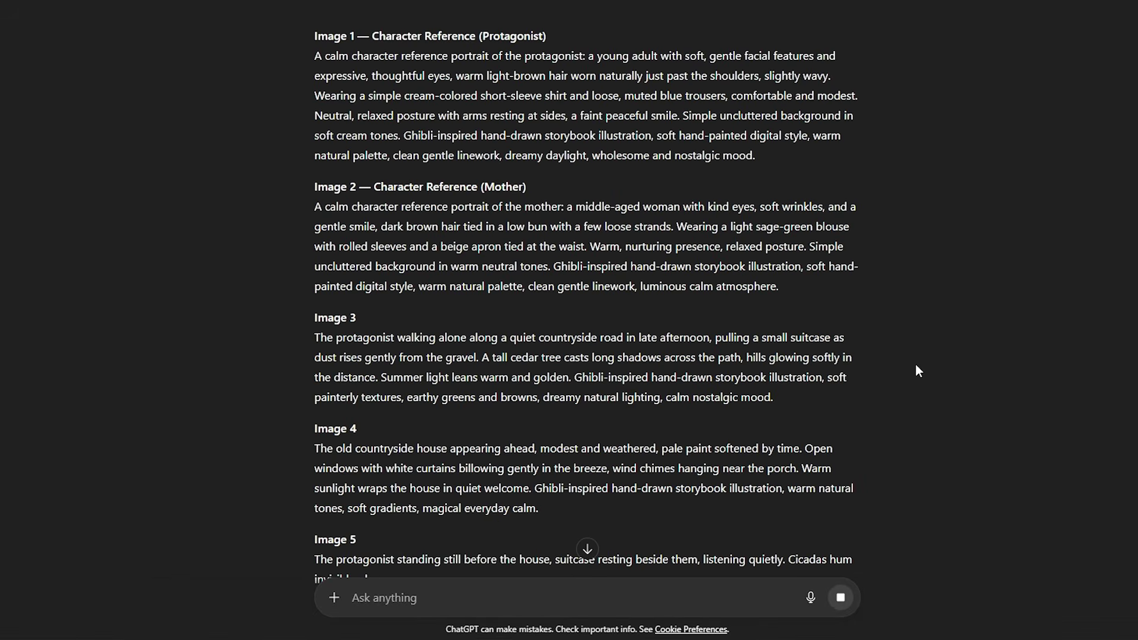
pyautogui.scroll(-20, 750, 323)
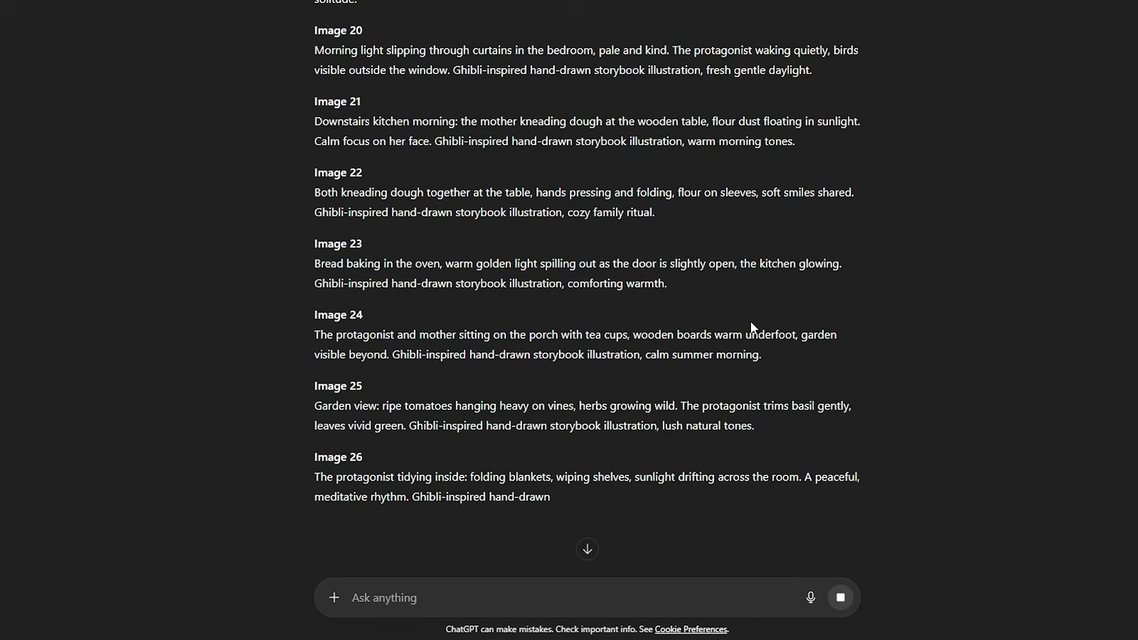
pyautogui.scroll(-7, 750, 321)
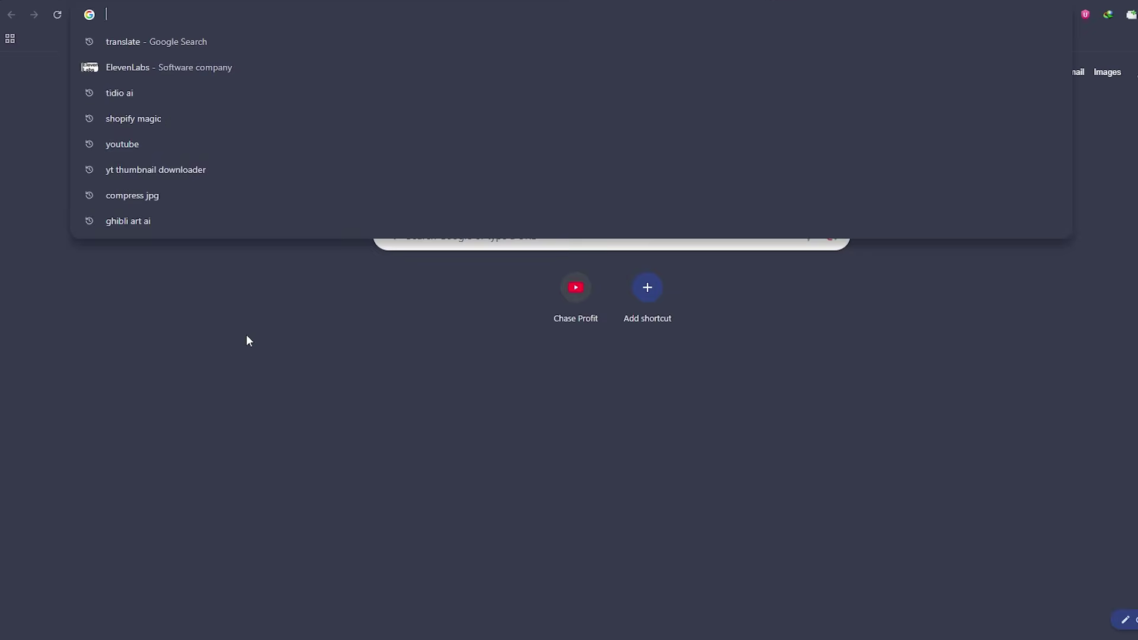
# Step: Search the web for "whisk" to reach the Whisk image generator
pyautogui.write('whisk')
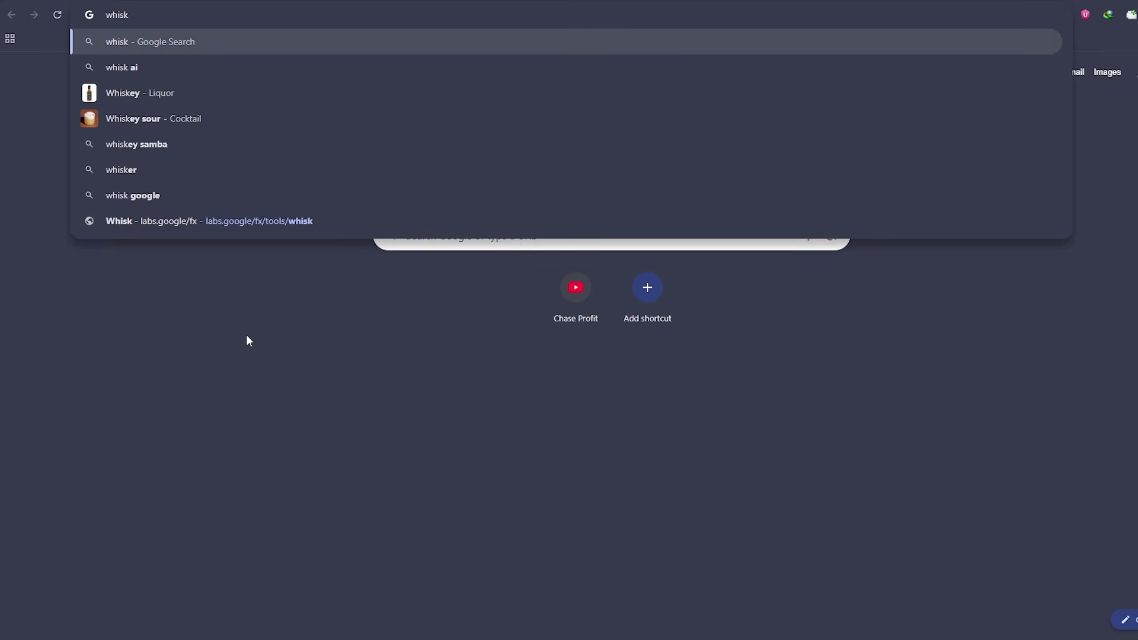
pyautogui.press('Return')
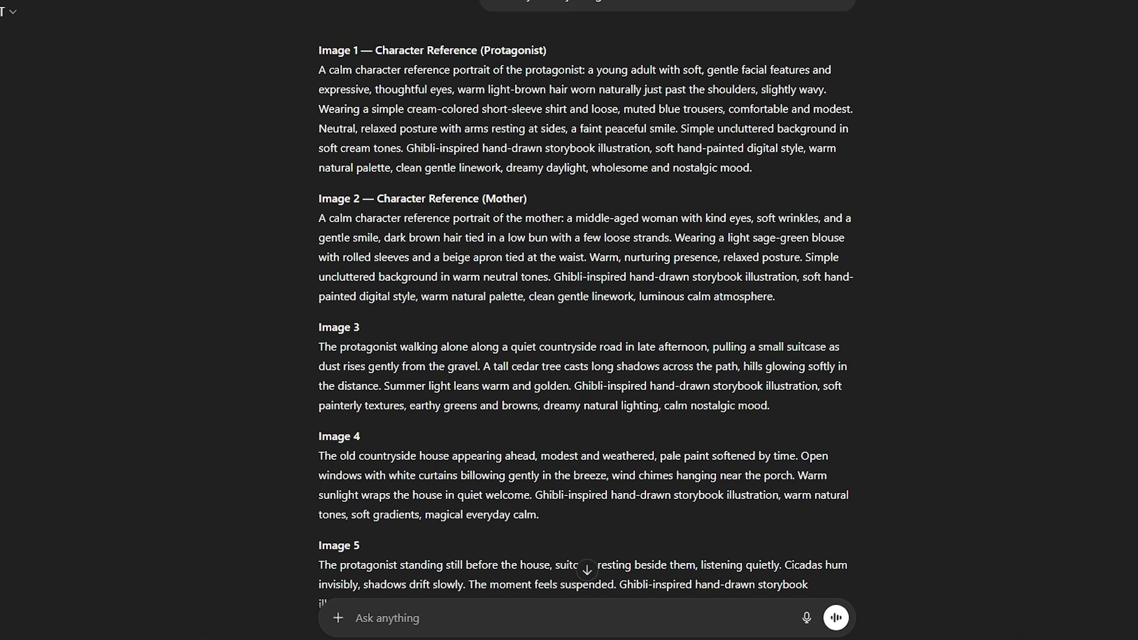
# Step: Generate the protagonist's reference portrait in Whisk from the Image 1 prompt in a landscape aspect ratio, and download the second result
pyautogui.moveTo(320, 70); pyautogui.dragTo(739, 170)
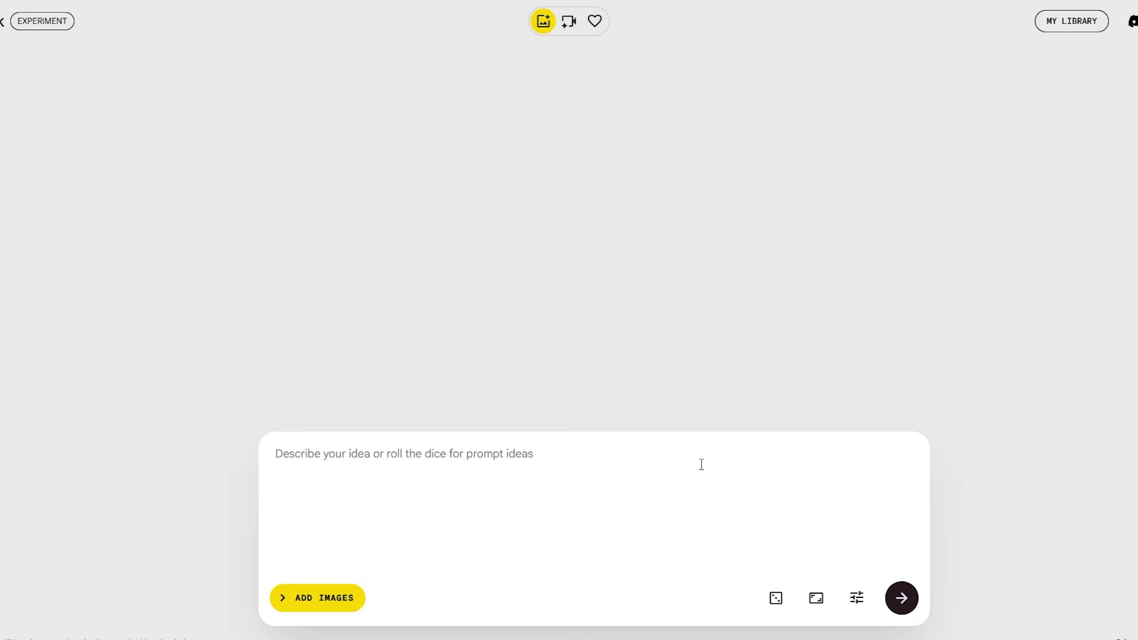
pyautogui.write('A calm character reference portrait of the protagonist: a young adult with soft, gentle facial features and expressive, thoughtful eyes, warm light-brown hair worn naturally just past the shoulders, slightly wavy. Wearing a simple cream-colored short-sleeve shirt and loose, muted blue trousers, comfortable and modest. Neutral, relaxed posture with arms resting at sides, a faint peaceful smile. Simple uncluttered background in soft cream tones. Ghibli-inspired hand-drawn storybook illustration, soft hand-painted digital style, warm natural palette, clean gentle linework, dreamy daylight, wholesome and nostalgic mood.')
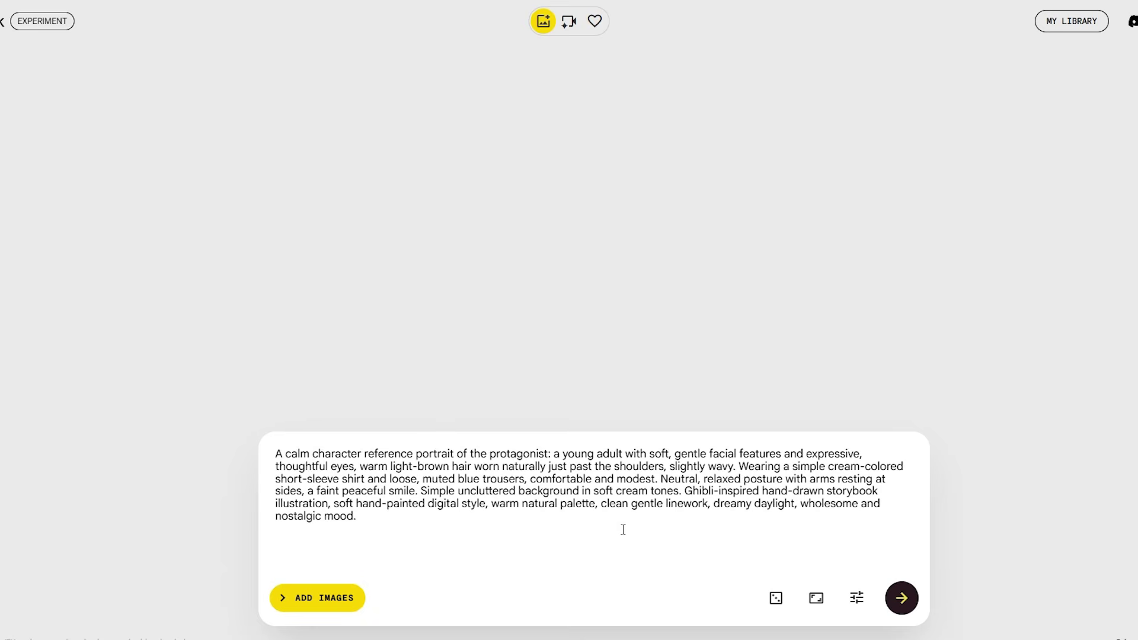
pyautogui.click(815, 599)
pyautogui.click(862, 536)
pyautogui.click(900, 598)
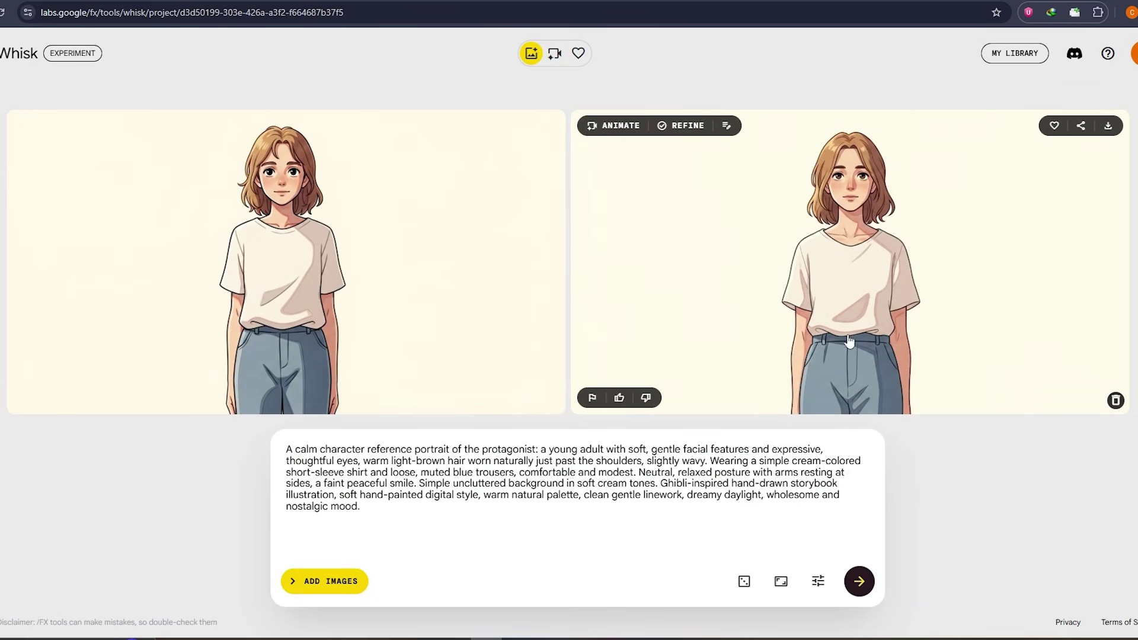
pyautogui.click(1108, 127)
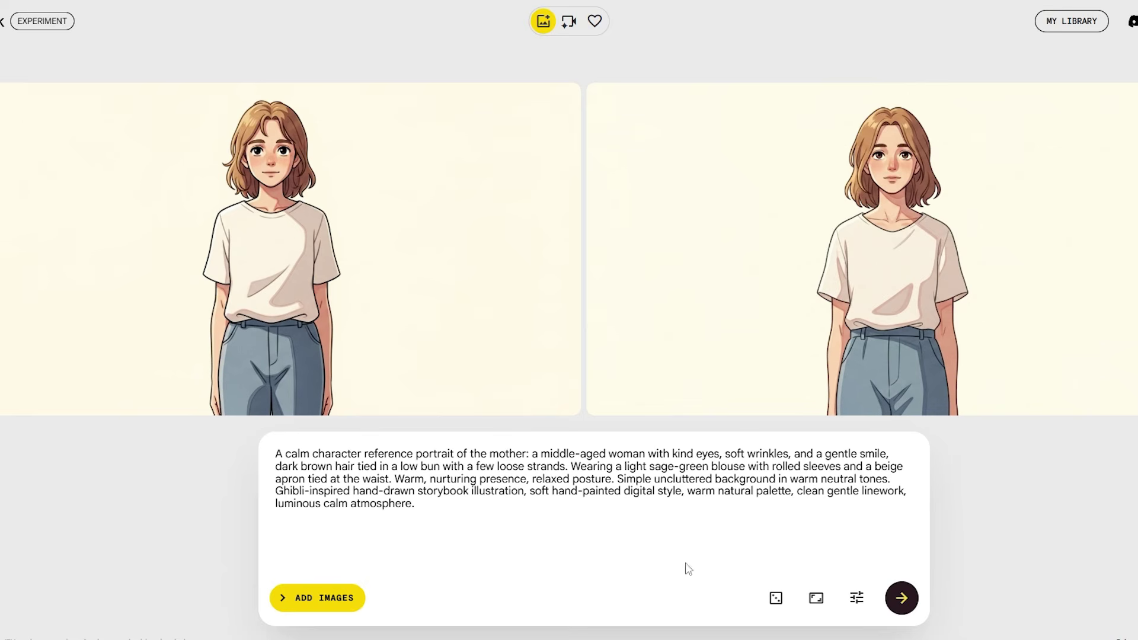
# Step: Generate the mother's character reference portrait from the Image 2 prompt
pyautogui.click(780, 581)
pyautogui.click(858, 581)
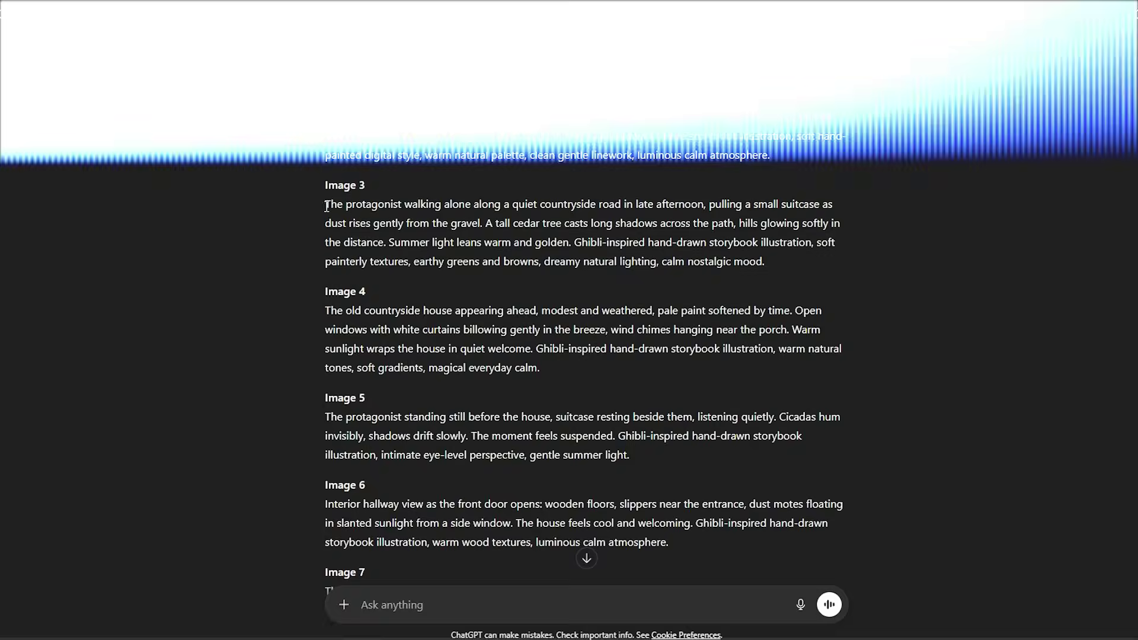
# Step: Generate the Image 3 countryside road scene with the protagonist as subject, and the kitchen doorway scene with protagonist, house and mother as subjects
pyautogui.moveTo(327, 206); pyautogui.dragTo(813, 267)
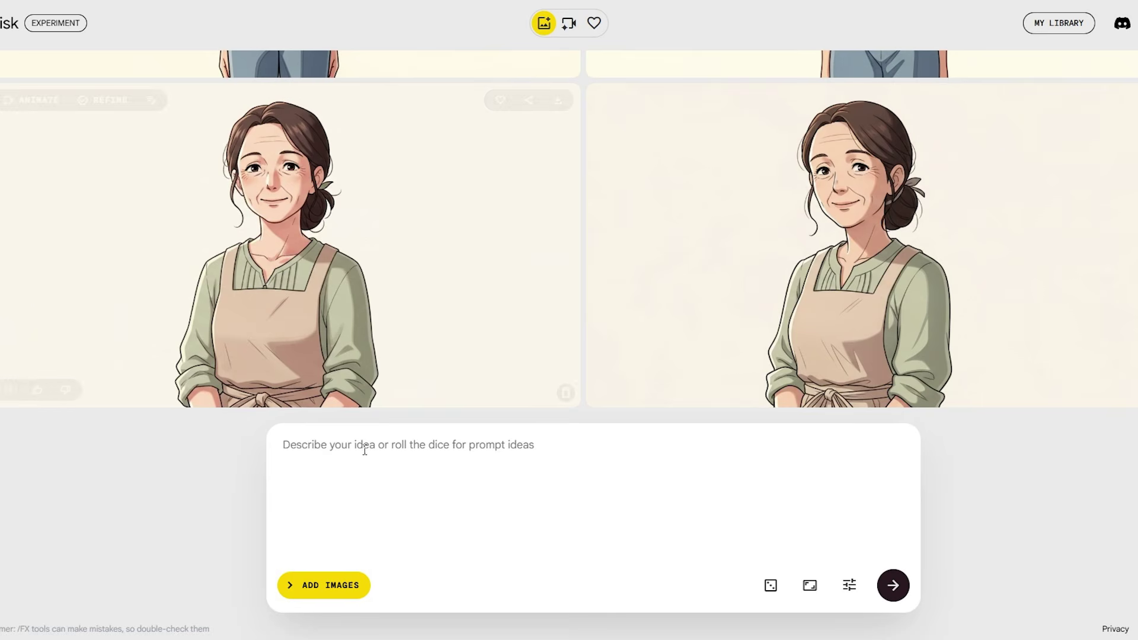
pyautogui.write('The protagonist walking alone along a quiet countryside road in late afternoon, pulling a small suitcase as dust rises gently from the gravel. A tall cedar tree casts long shadows across the path, hills glowing softly in the distance. Summer light leans warm and golden. Ghibli-inspired hand-drawn storybook illustration, soft painterly textures, earthy greens and browns, dreamy natural lighting, calm nostalgic mood.')
pyautogui.click(328, 589)
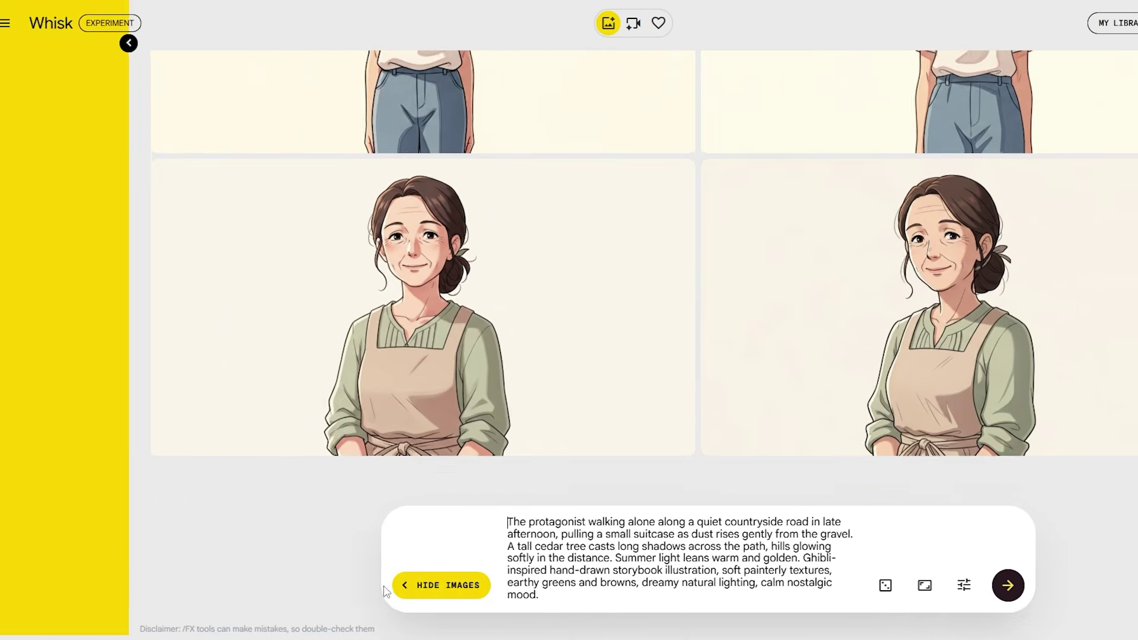
pyautogui.moveTo(55, 176)
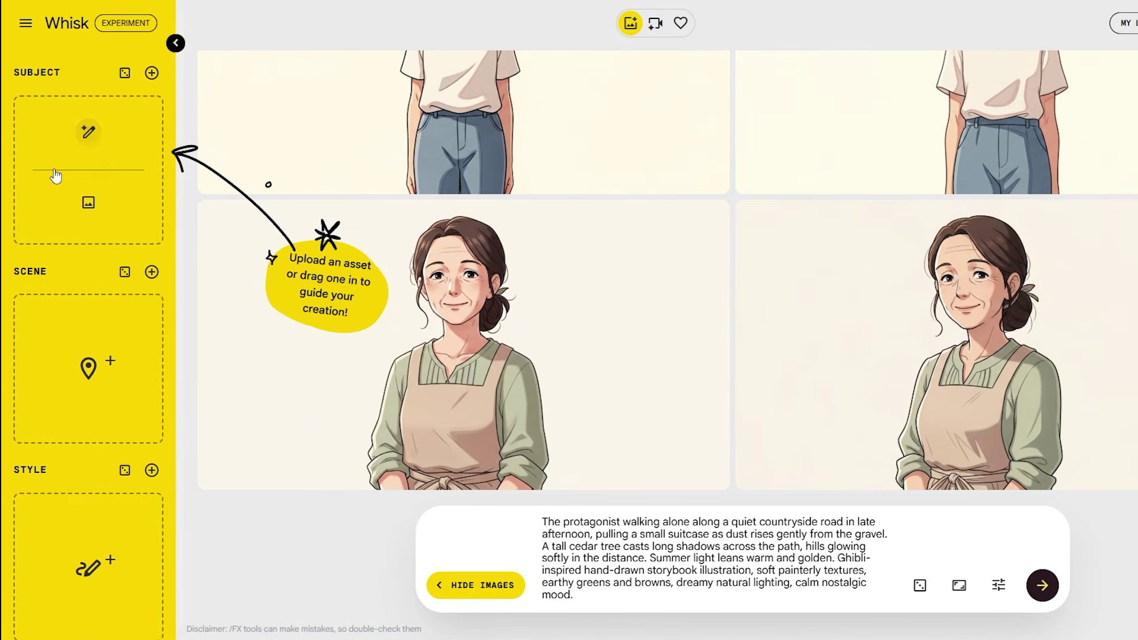
pyautogui.click(87, 199)
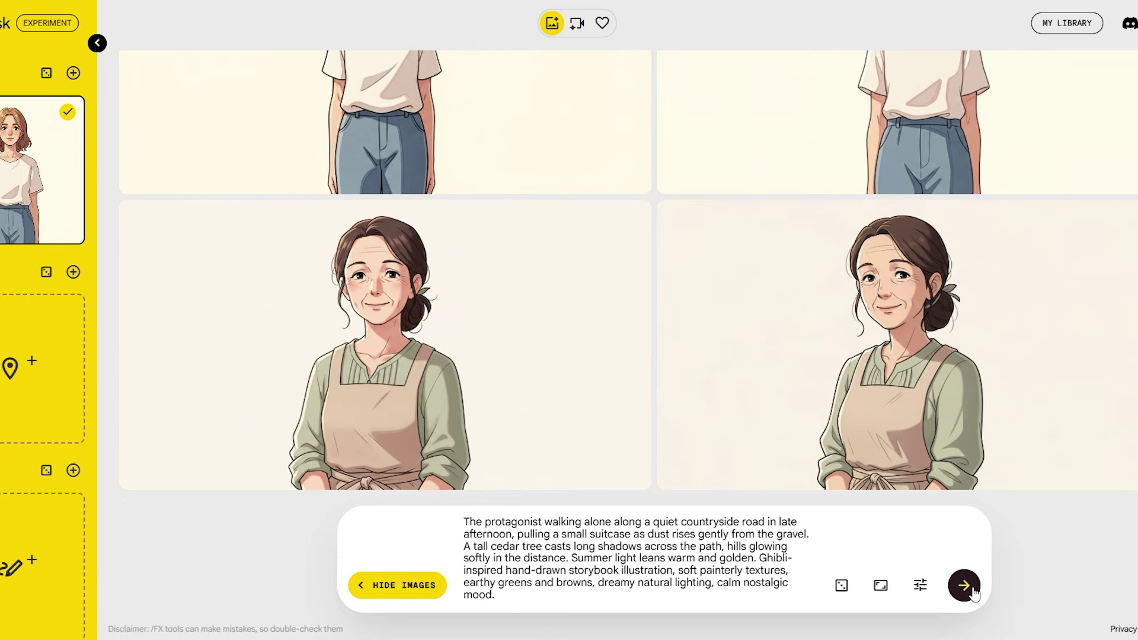
pyautogui.click(954, 589)
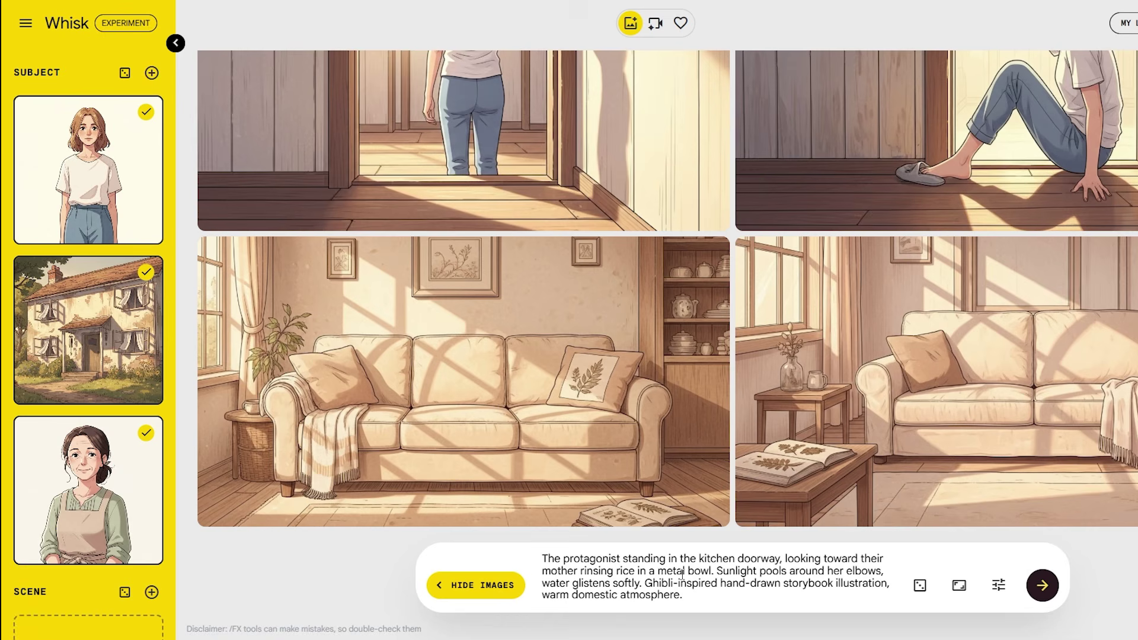
pyautogui.click(1043, 592)
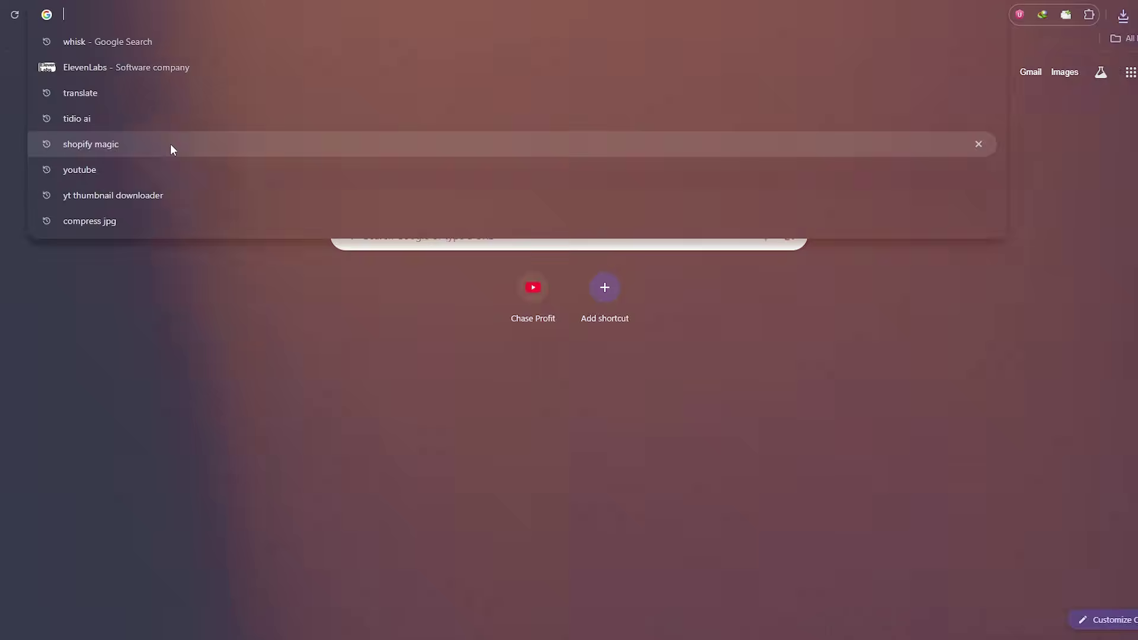
# Step: Search the web for "flow", open the Google Labs Flow tool and dismiss its update notice
pyautogui.write('fl')
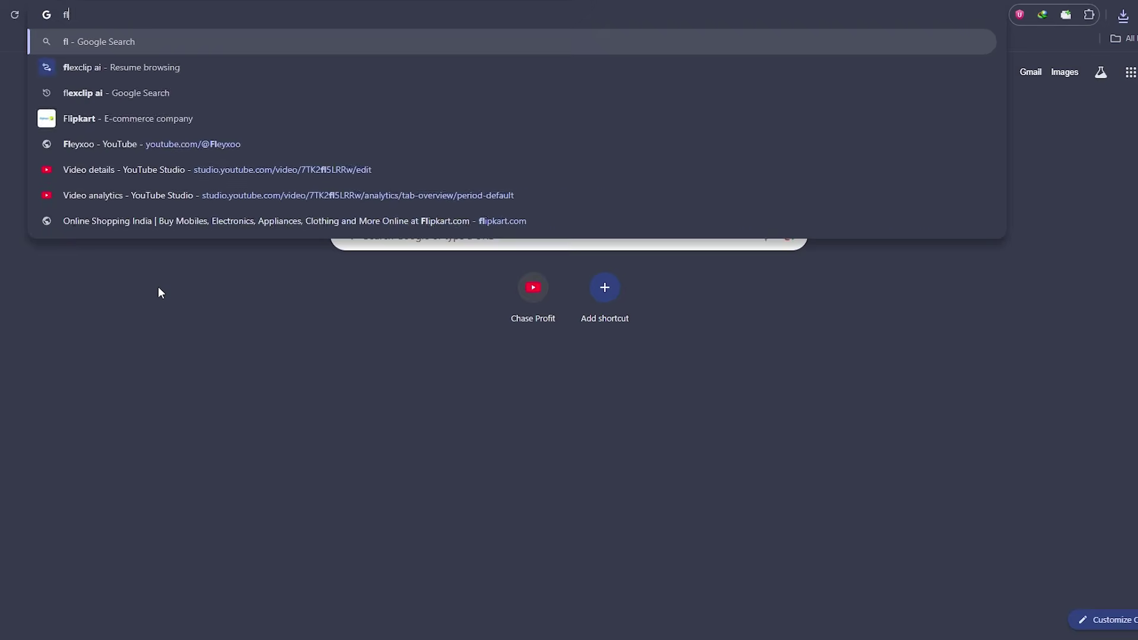
pyautogui.write('ow')
pyautogui.press('Return')
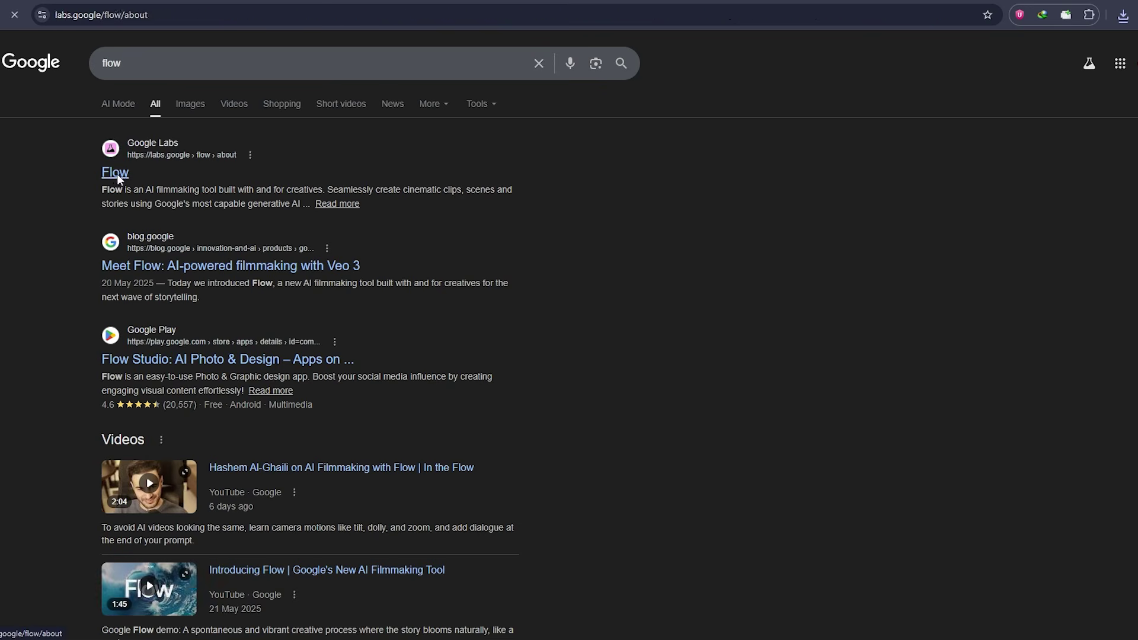
pyautogui.click(116, 173)
pyautogui.click(571, 540)
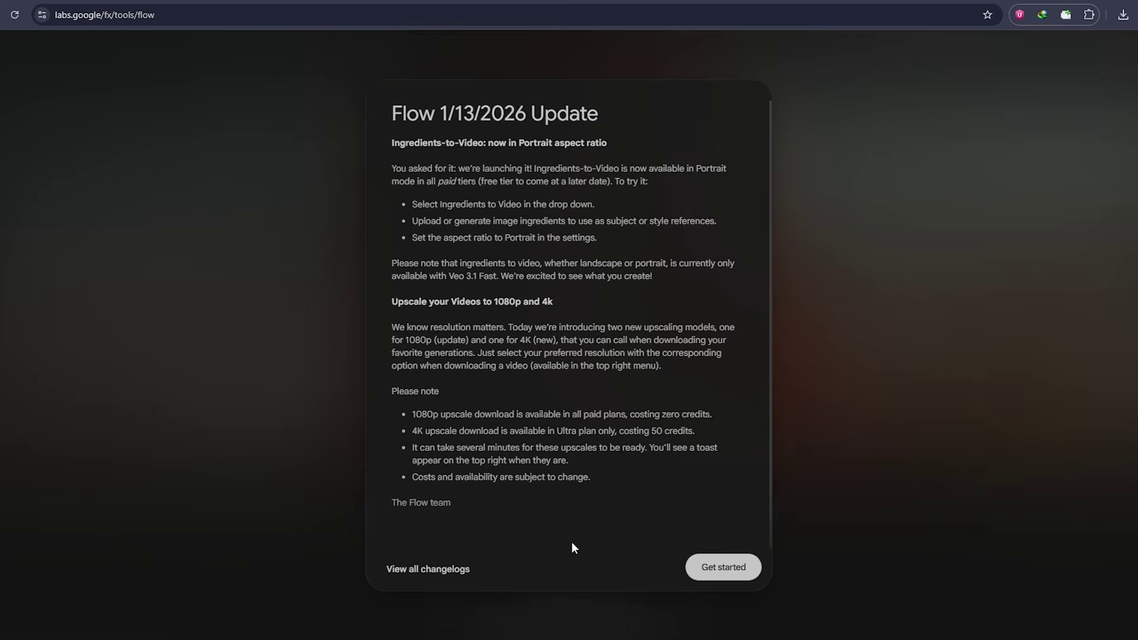
pyautogui.click(734, 565)
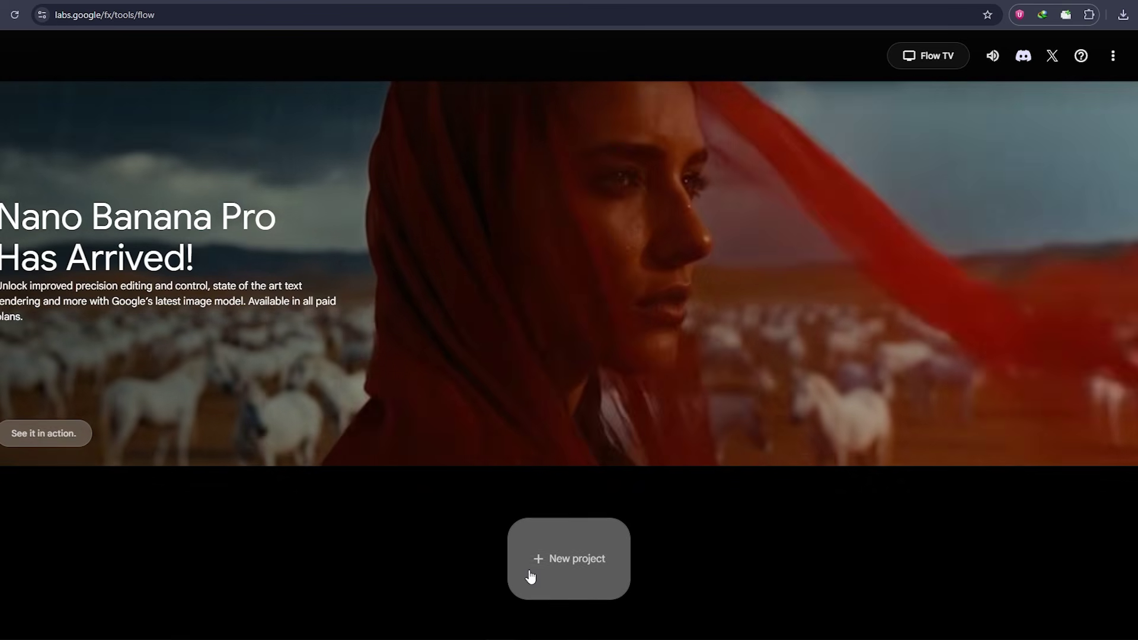
# Step: Create a new Flow project and switch its generation mode to Frames to Video
pyautogui.click(572, 575)
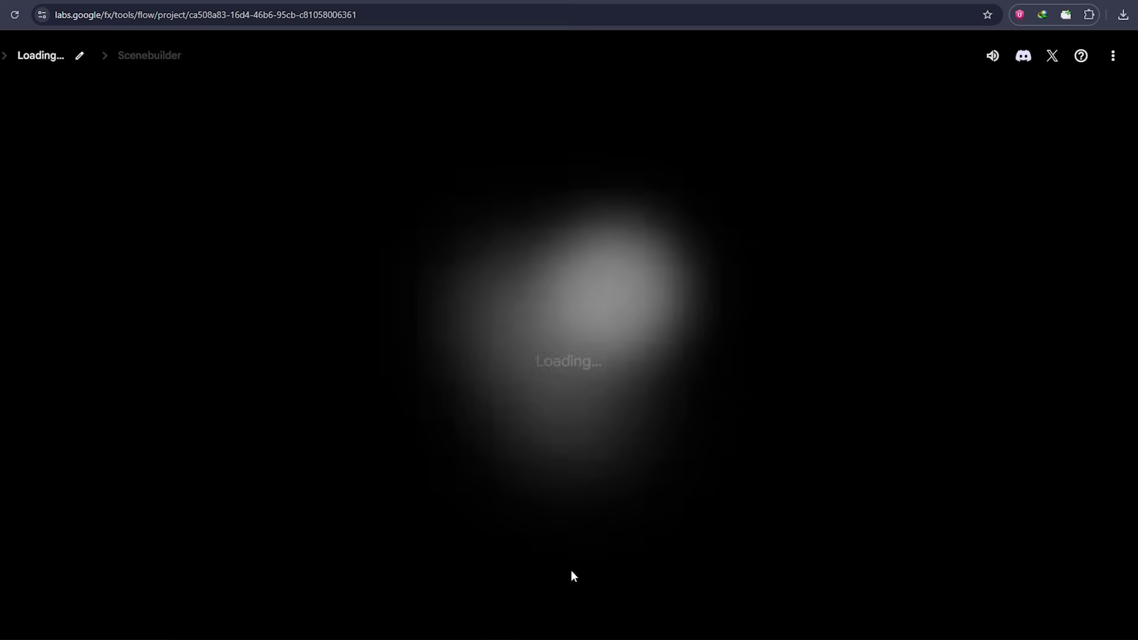
pyautogui.click(433, 540)
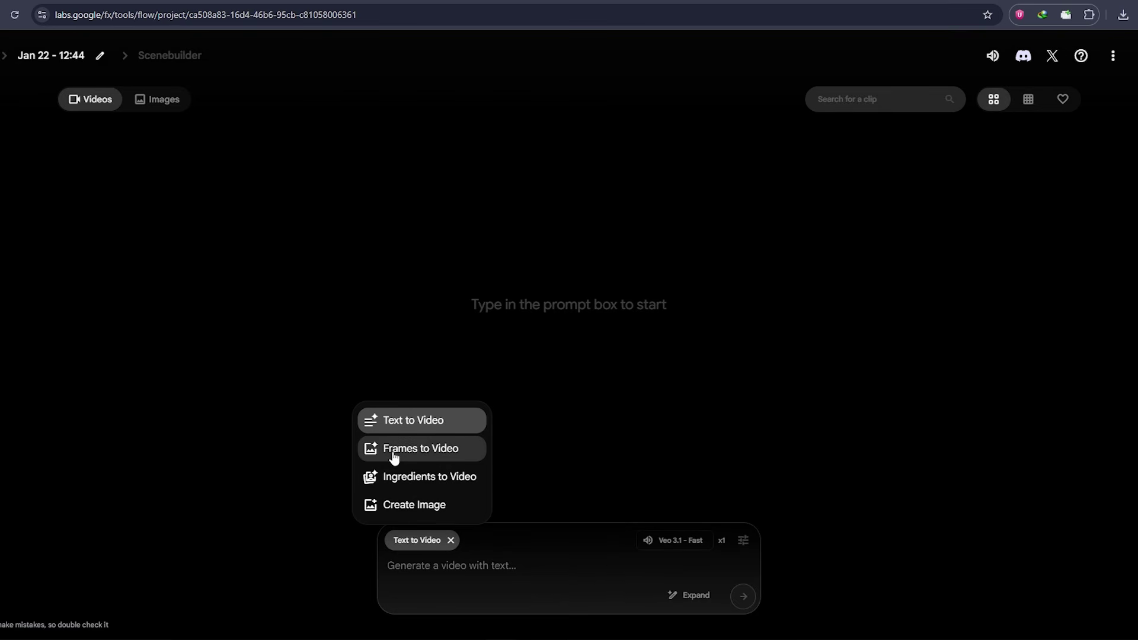
pyautogui.click(432, 456)
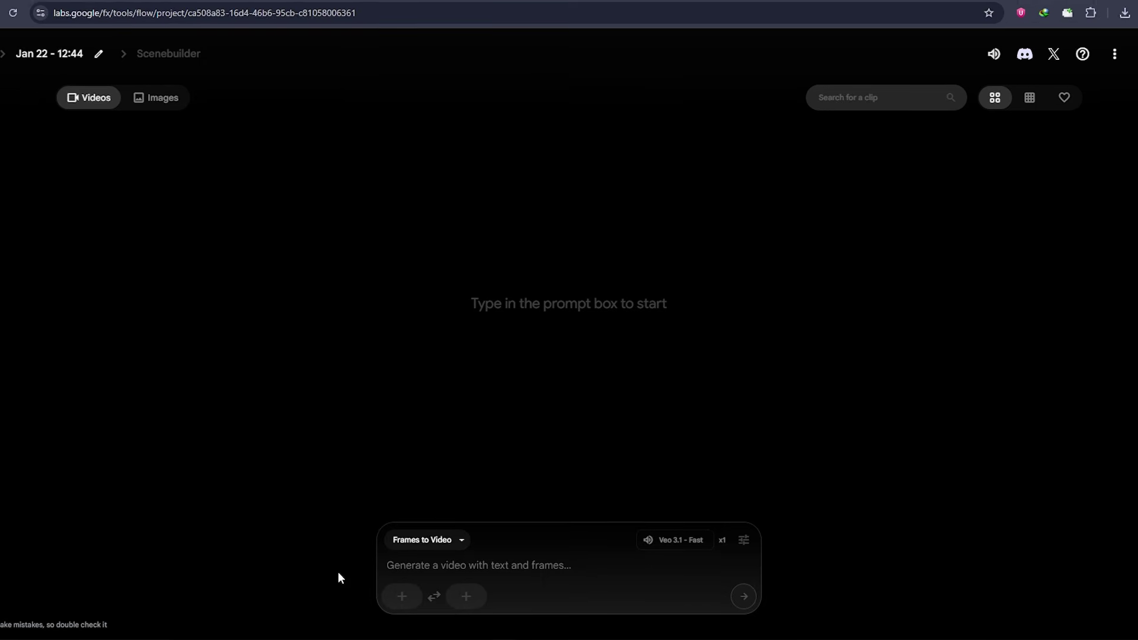
# Step: Add the countryside road image as start frame and enter the Image 3 prompt plus "No background music needed. Only ASMR sound effects."
pyautogui.click(401, 596)
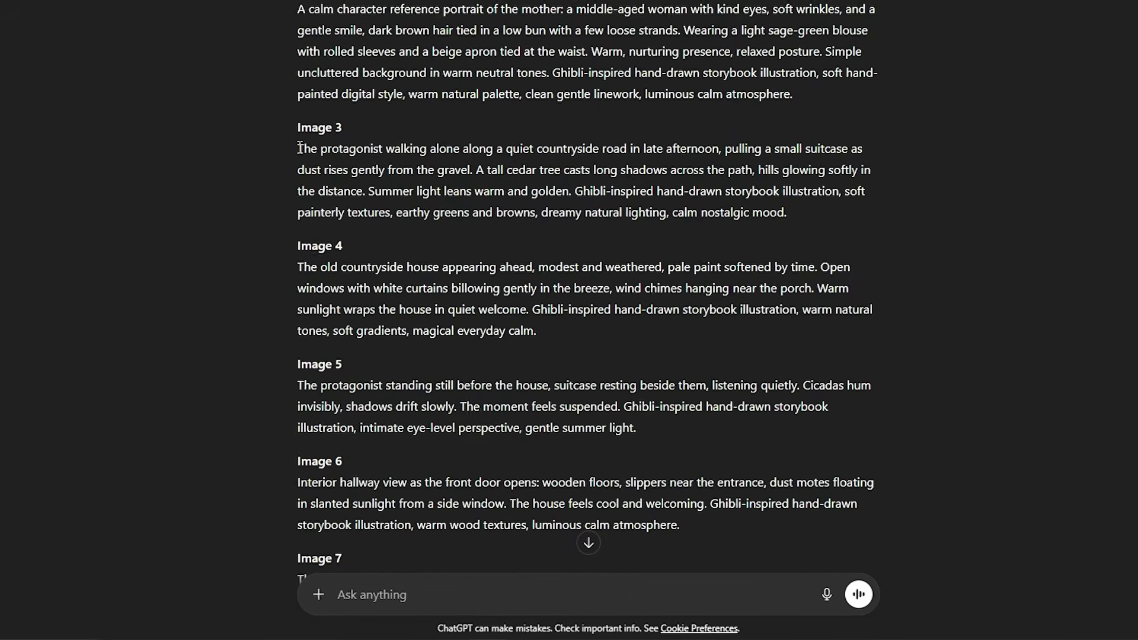
pyautogui.moveTo(299, 148); pyautogui.dragTo(815, 202)
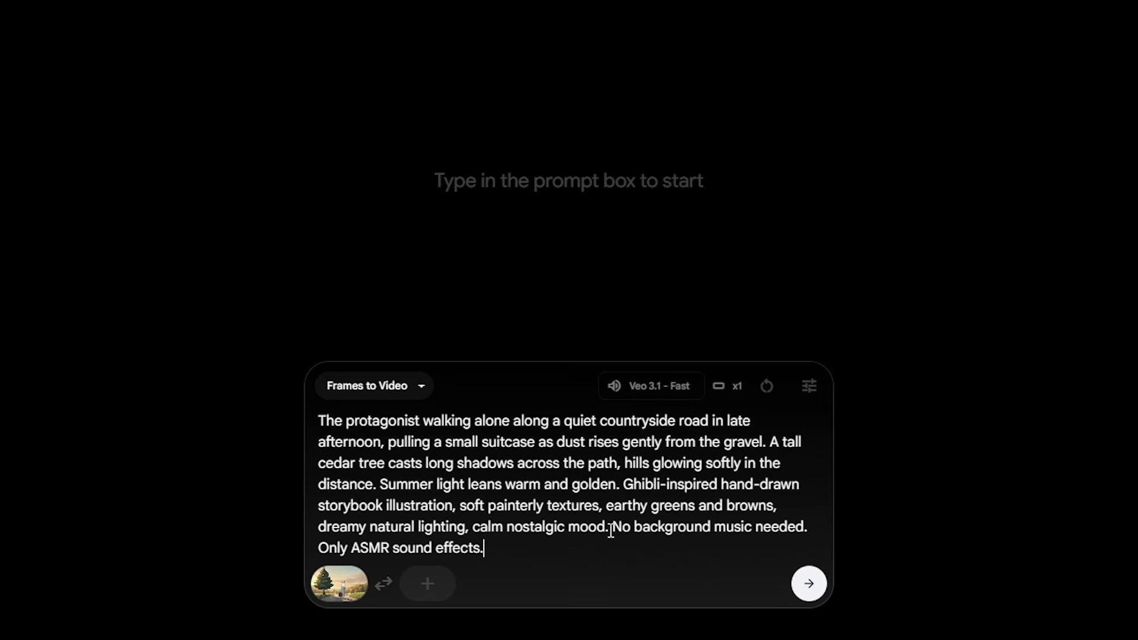
pyautogui.click(632, 574)
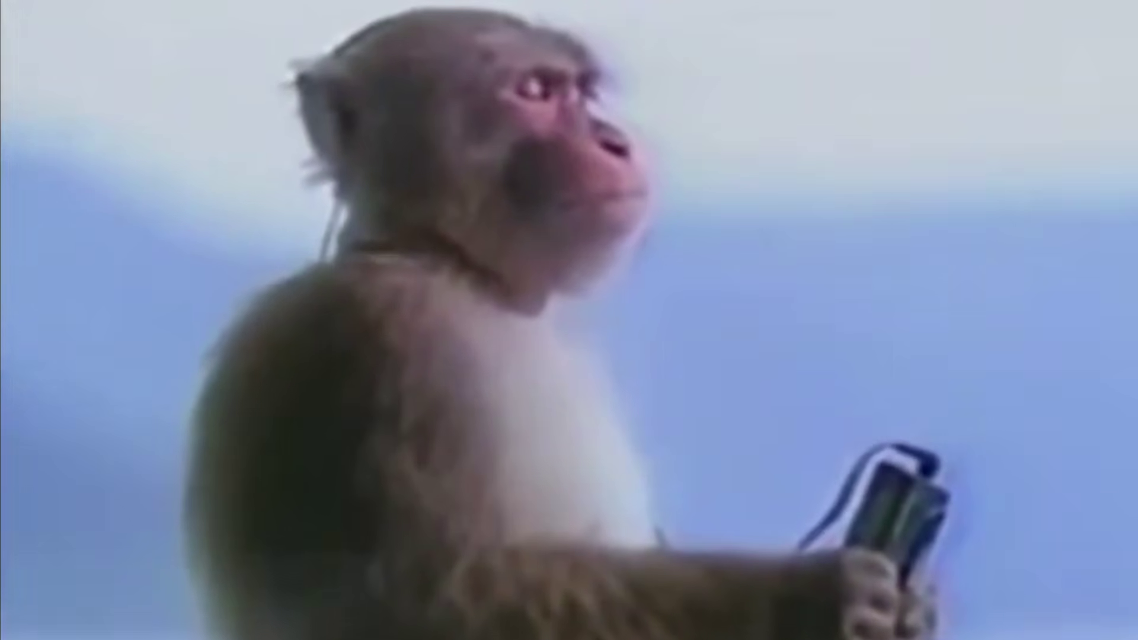
# Step: Generate one Landscape (16:9) video of the countryside walk with Veo 3.1 - Fast, and play the resulting clip
pyautogui.click(645, 456)
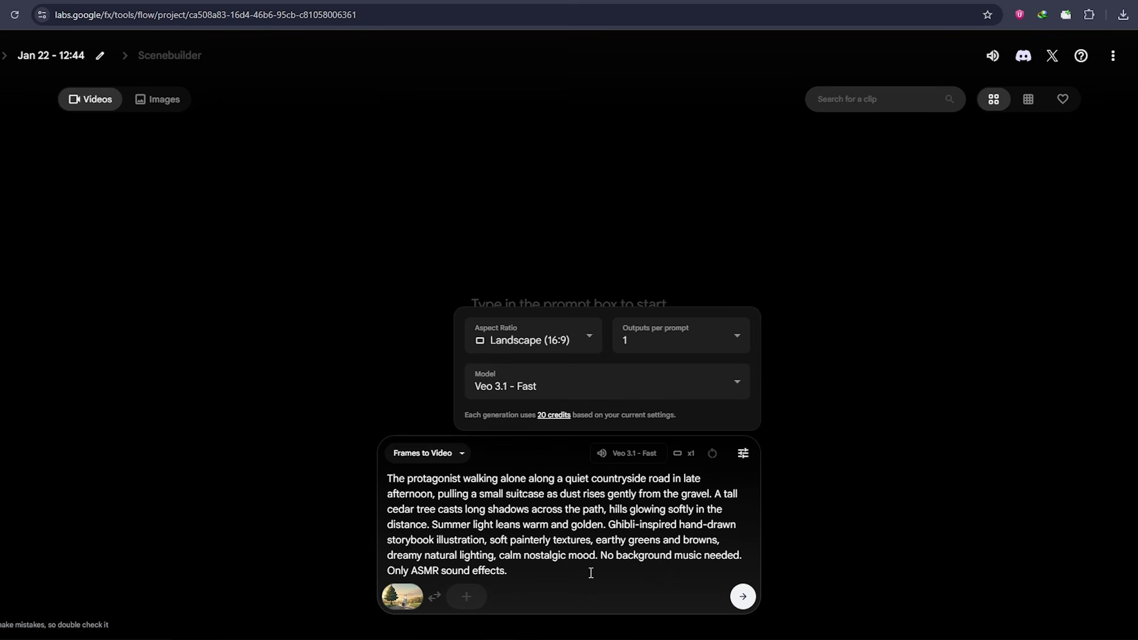
pyautogui.click(637, 588)
pyautogui.click(743, 597)
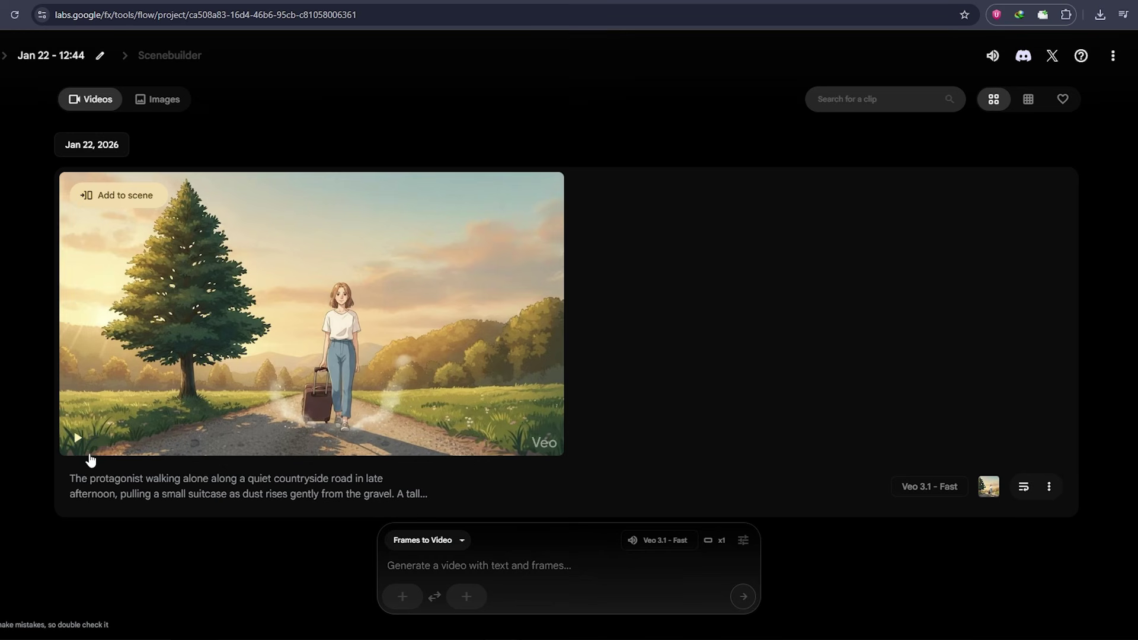
pyautogui.click(79, 439)
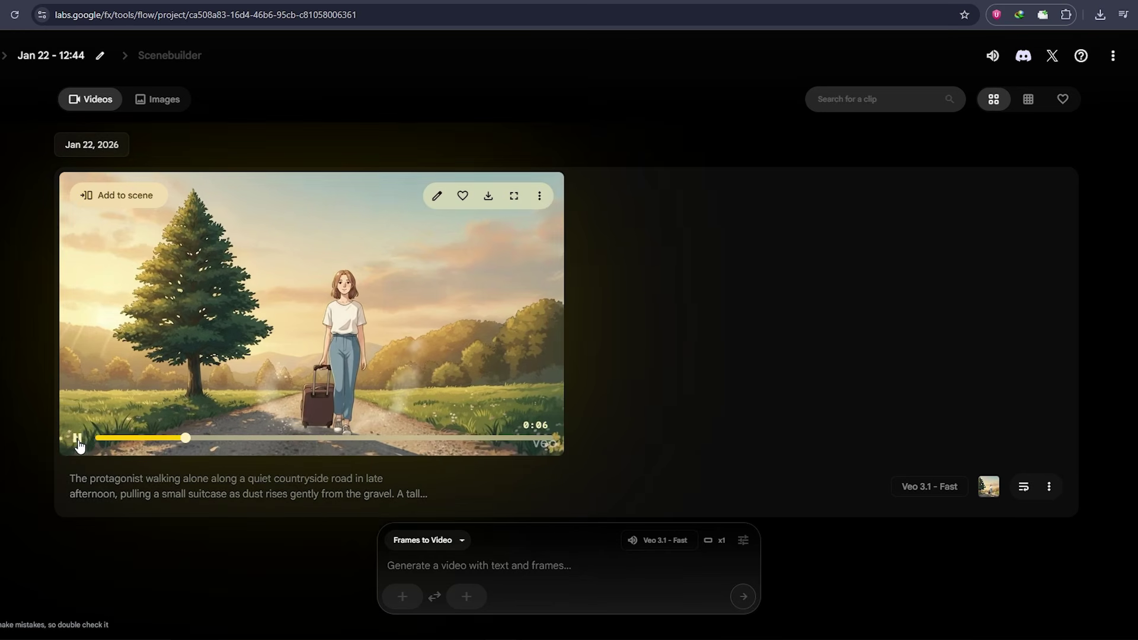
# Step: Download the countryside walk clip as Upscaled (1080p), and generate the next video from the old countryside house frame and prompt
pyautogui.click(489, 199)
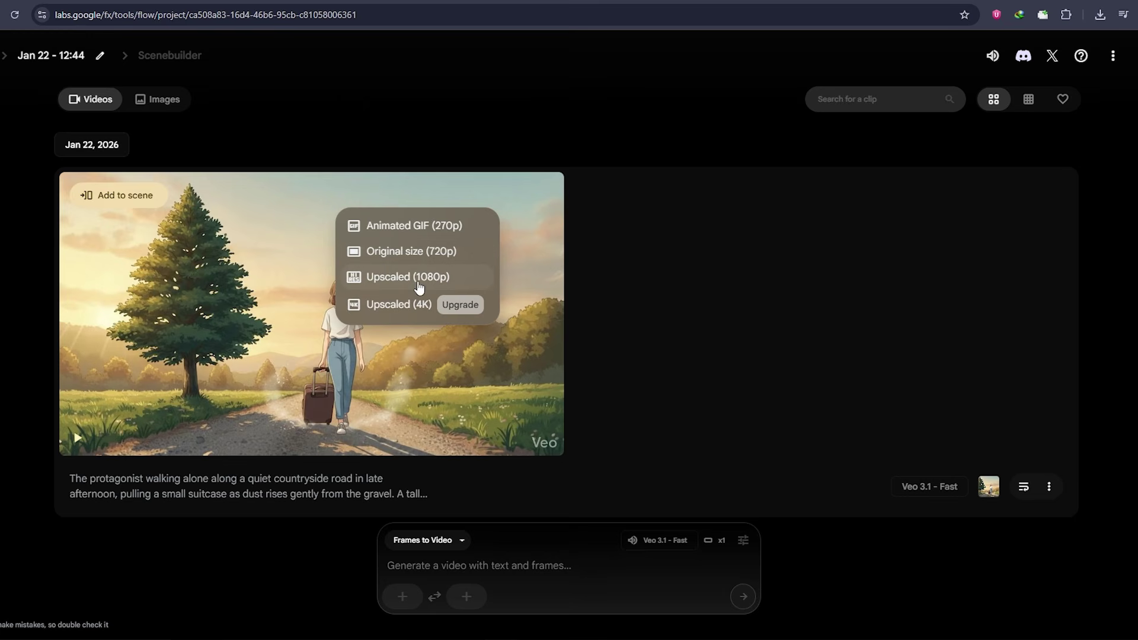
pyautogui.click(399, 290)
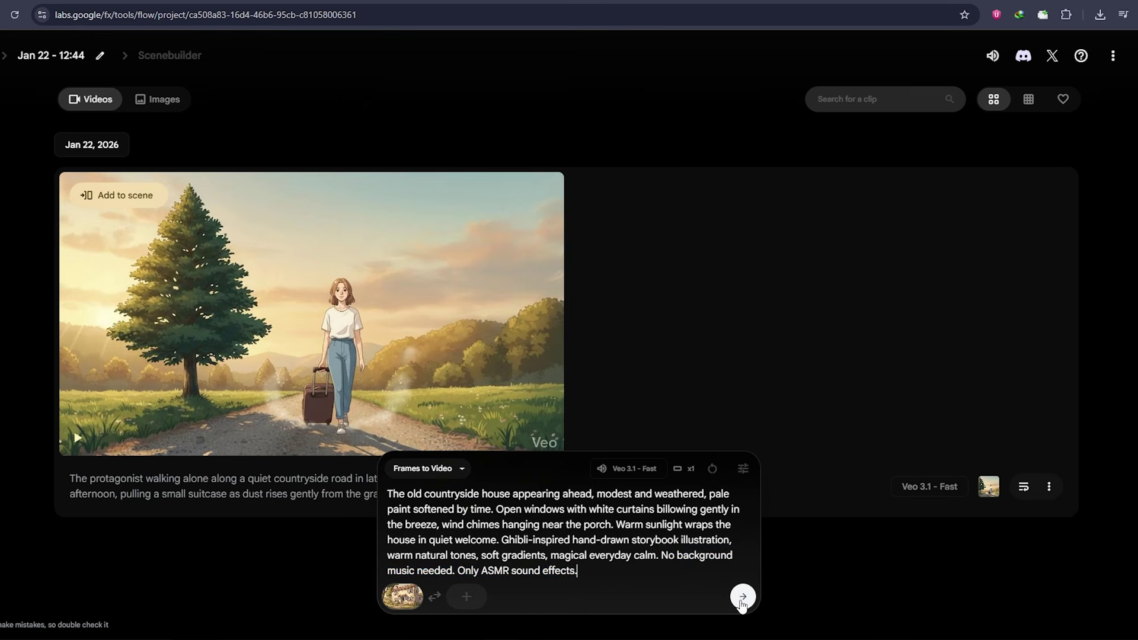
pyautogui.click(742, 597)
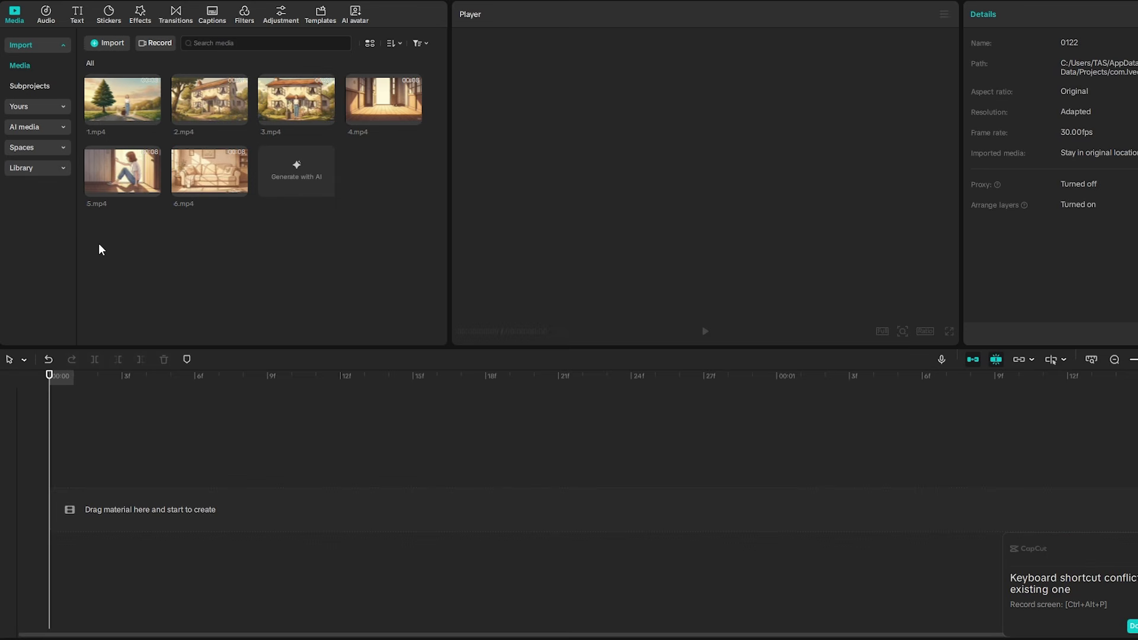
# Step: Switch to CapCut, place clips 1.mp4 through 6.mp4 in order on the timeline and preview the sequence
pyautogui.moveTo(101, 249); pyautogui.dragTo(329, 106)
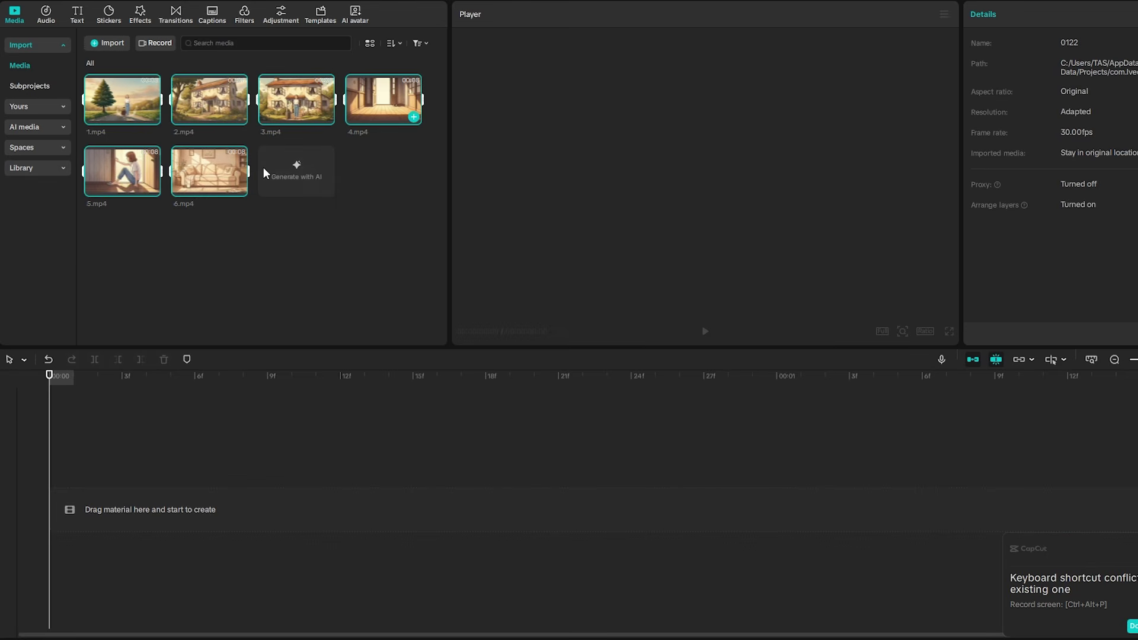
pyautogui.moveTo(131, 403); pyautogui.dragTo(118, 502)
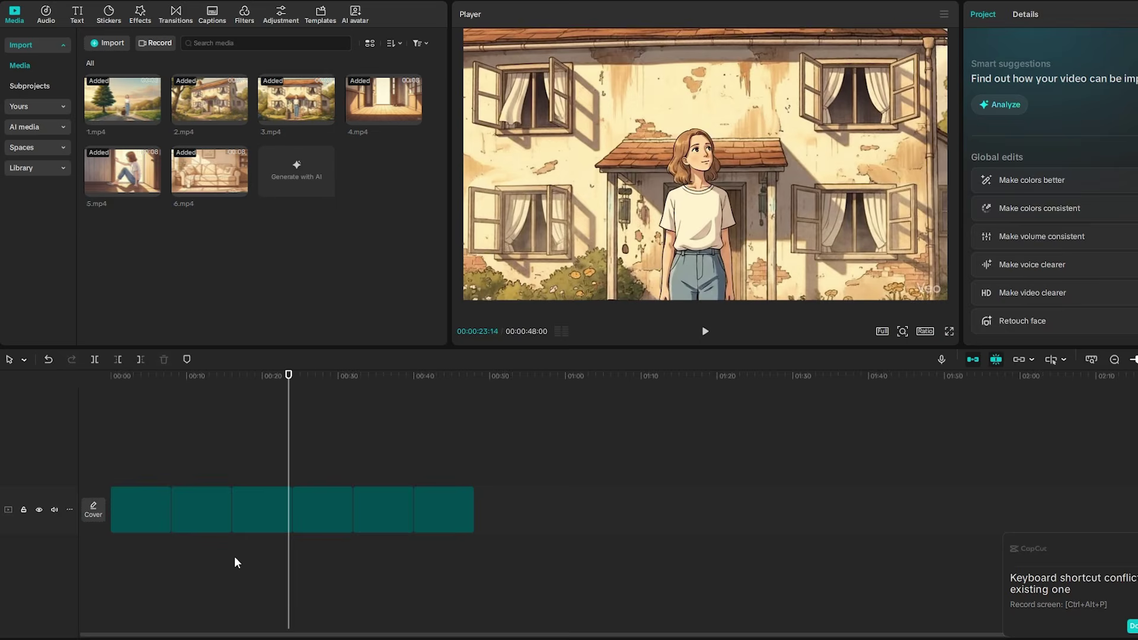
pyautogui.click(703, 332)
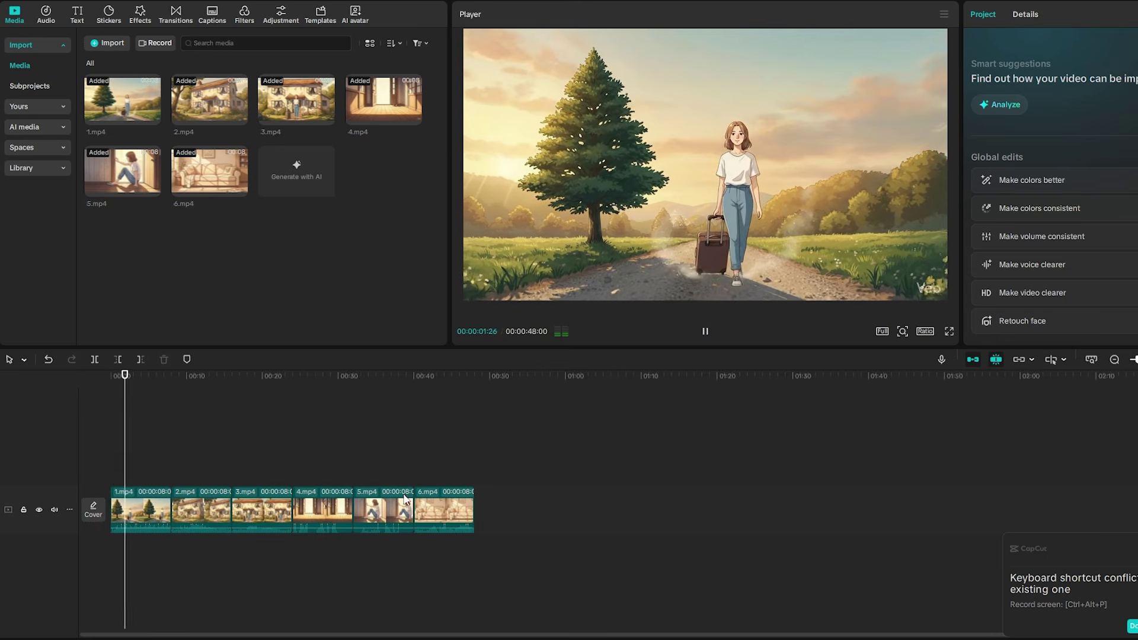
pyautogui.click(703, 333)
# Step: Trim away the start of clip 4.mp4 up to 00:00:26:11 and play back the cut from the preceding clip
pyautogui.moveTo(281, 384); pyautogui.dragTo(310, 391)
pyautogui.click(326, 515)
pyautogui.press('q')
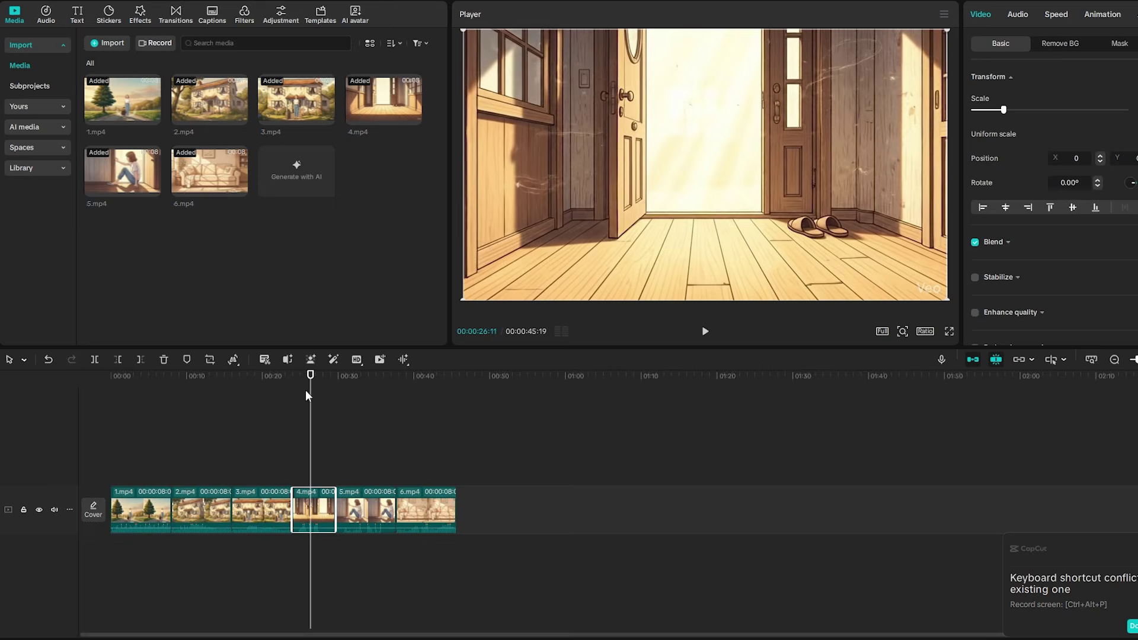
pyautogui.click(280, 376)
pyautogui.click(705, 332)
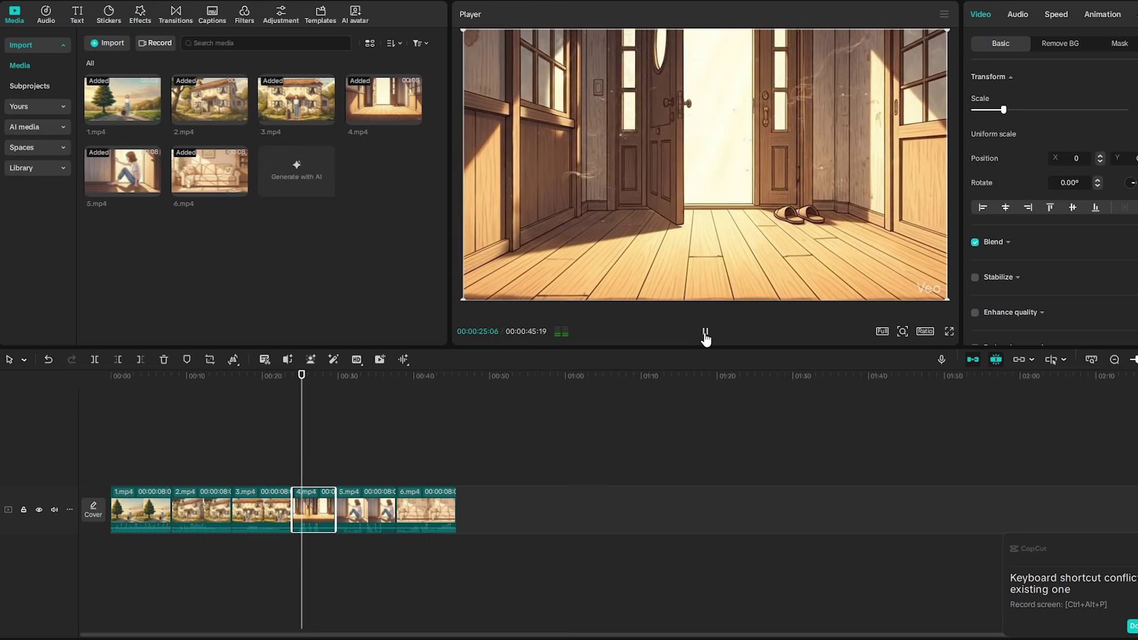
pyautogui.click(705, 333)
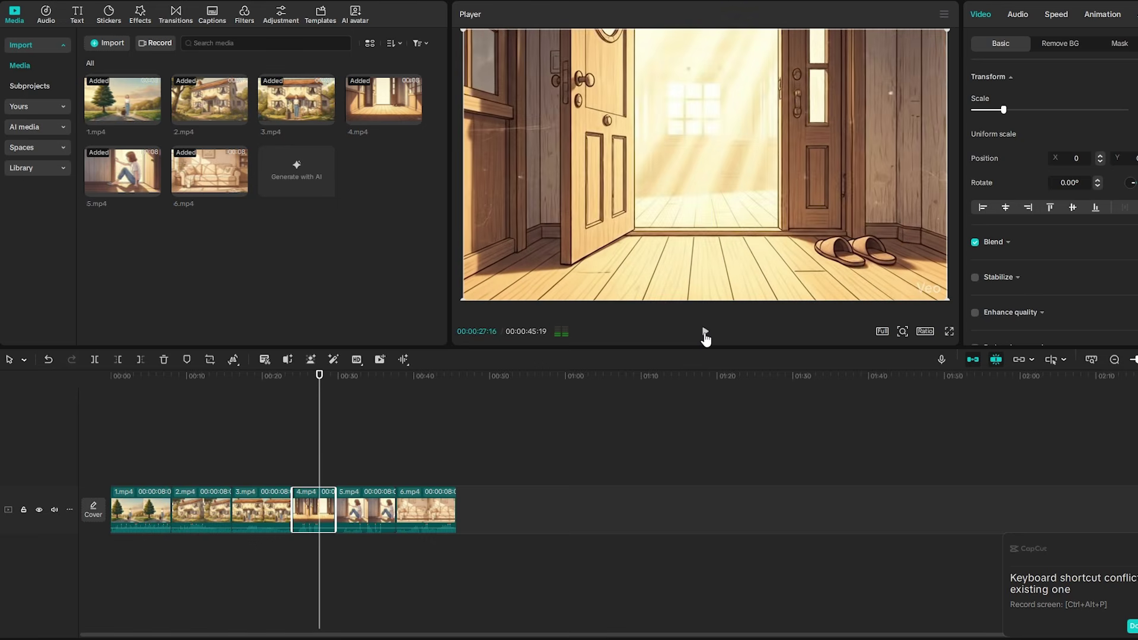
# Step: Open the transitions library for the clips on the timeline
pyautogui.click(180, 21)
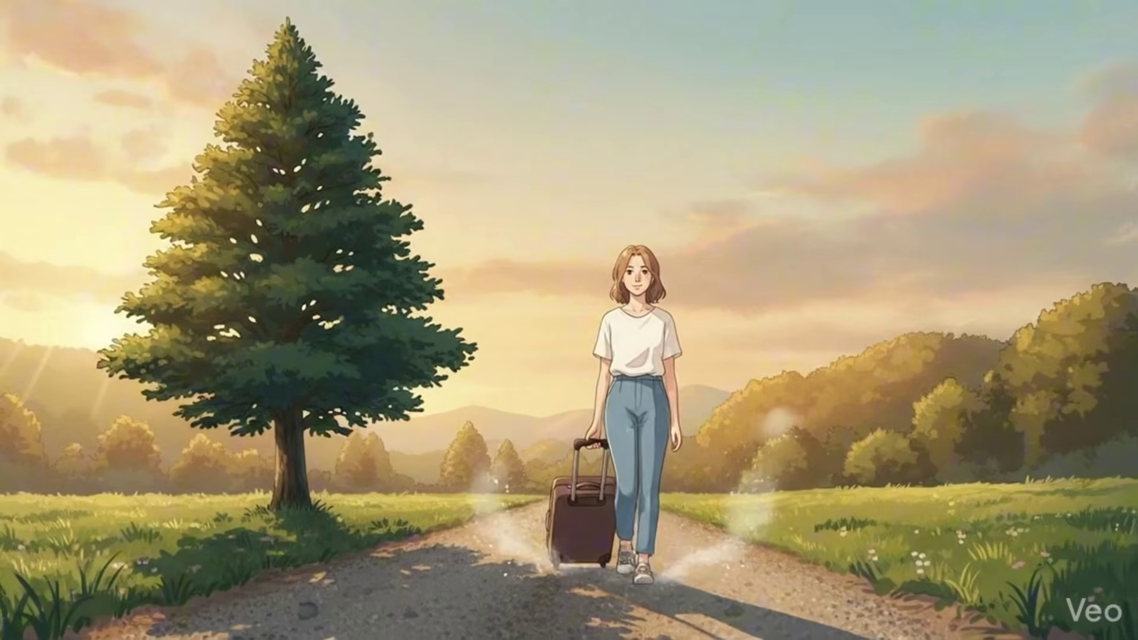